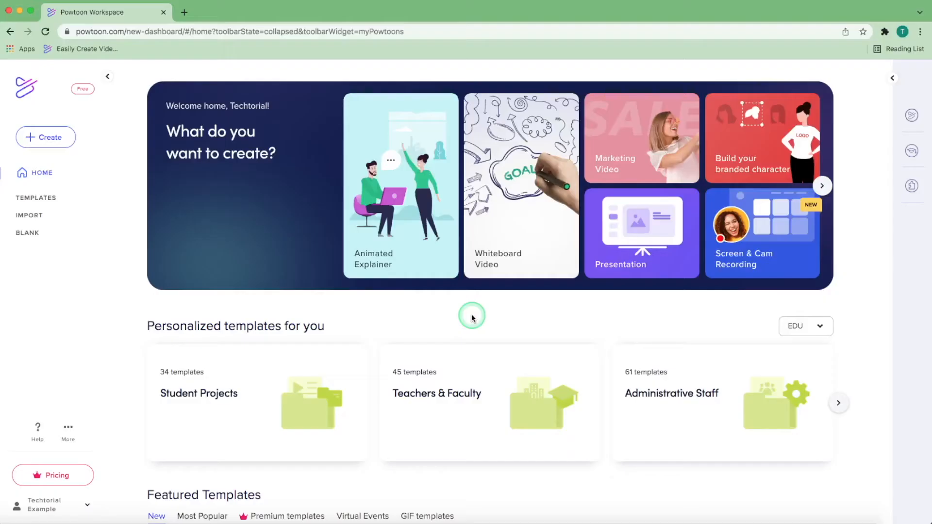
Search the template library for "mission" and open the Secret Report template for editing
scroll(471, 318, "down", 3)
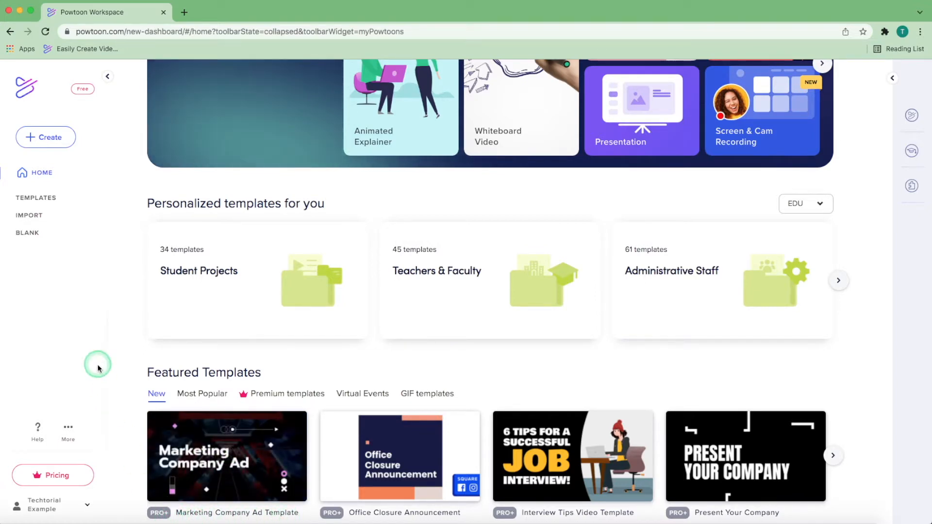
left_click(37, 199)
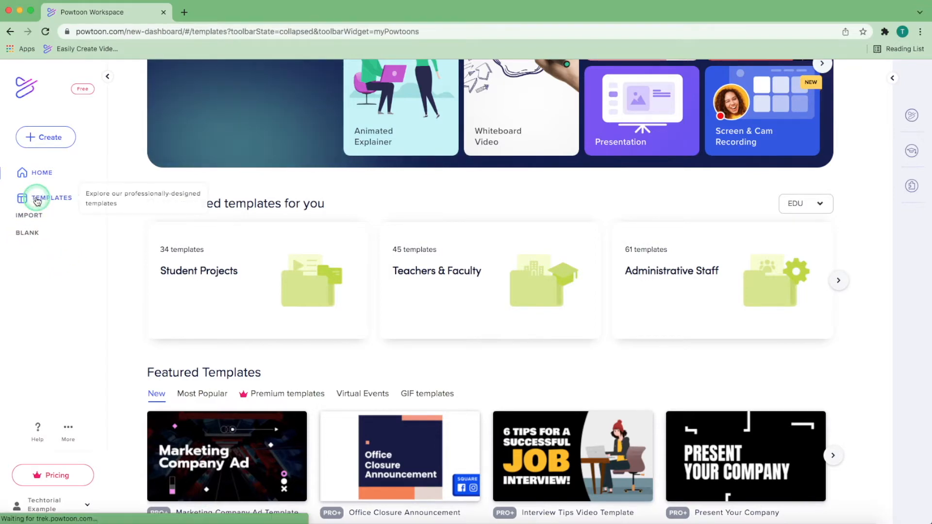
left_click(854, 74)
type("mission")
key("Return")
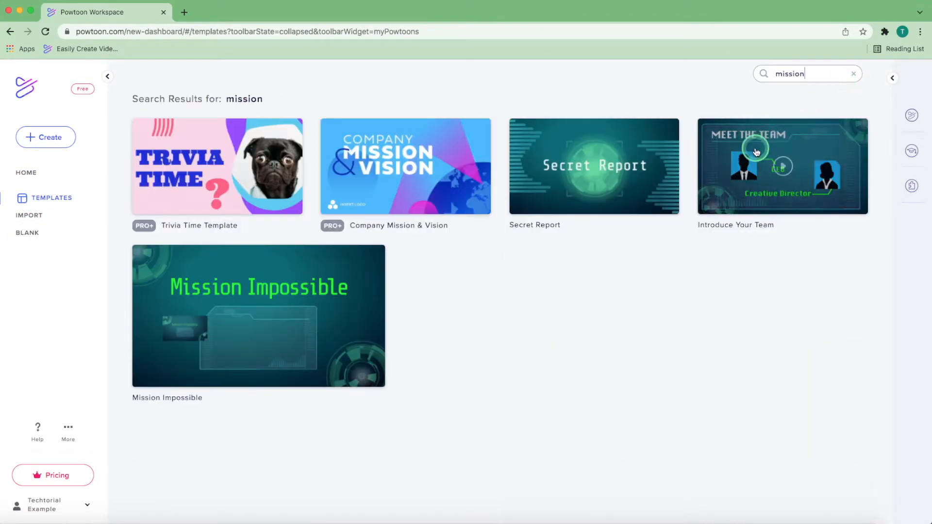
left_click(641, 199)
left_click(639, 450)
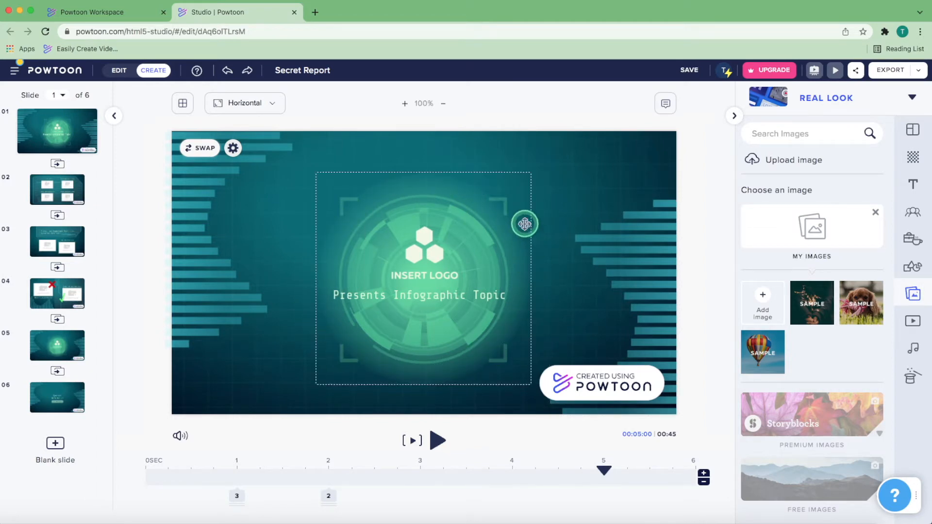
Swap the Insert Logo placeholder on the first slide for the sample image of hands holding a sparkler
left_click(427, 266)
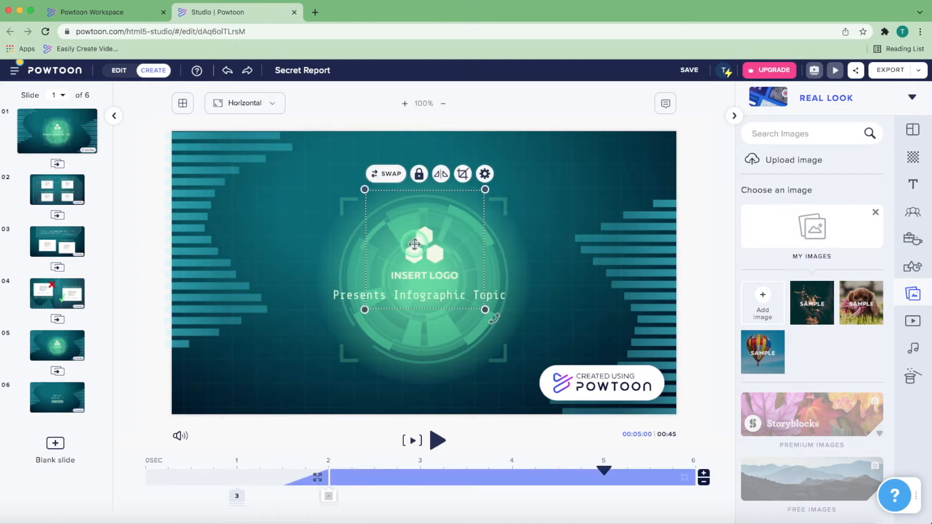
left_click(489, 295)
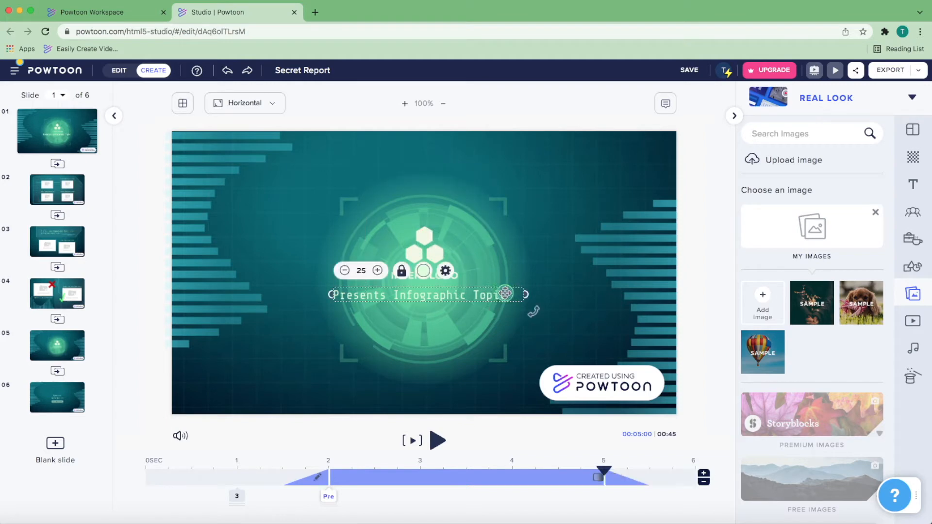
left_click(418, 243)
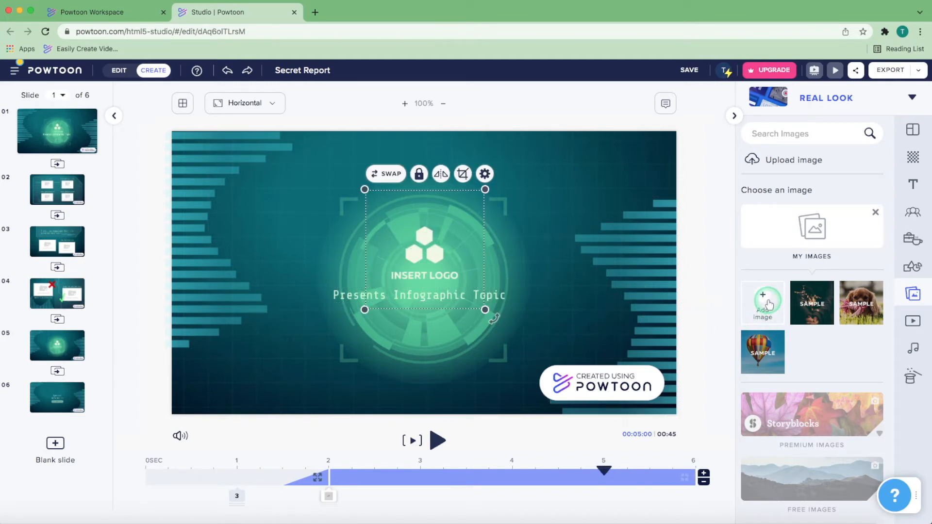
double_click(428, 255)
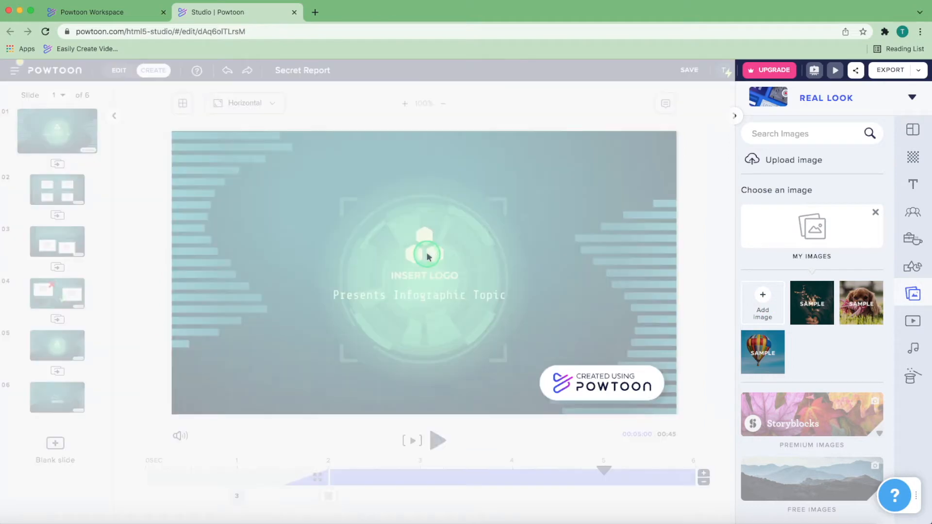
left_click(801, 318)
Replace the "Presents Infographic Topic" text with "Techtorial" and give it the Type enter effect
left_click(496, 297)
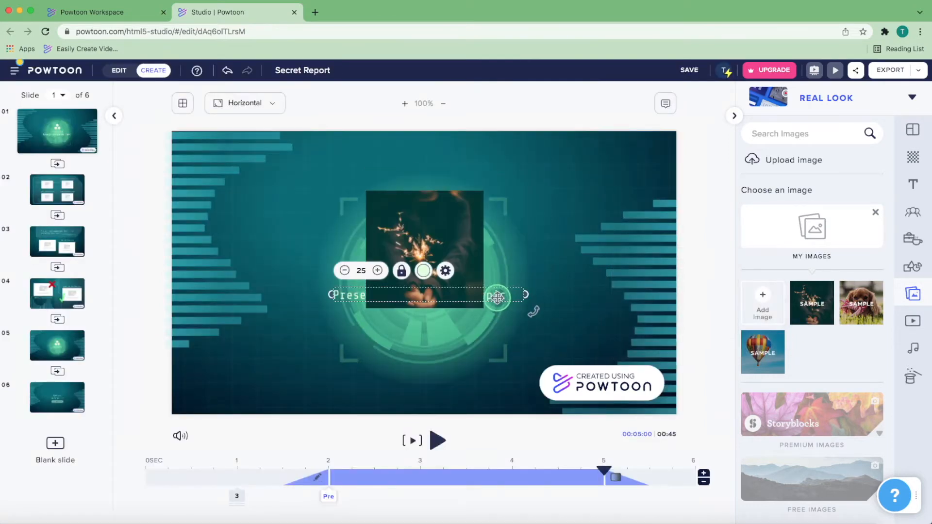
double_click(496, 297)
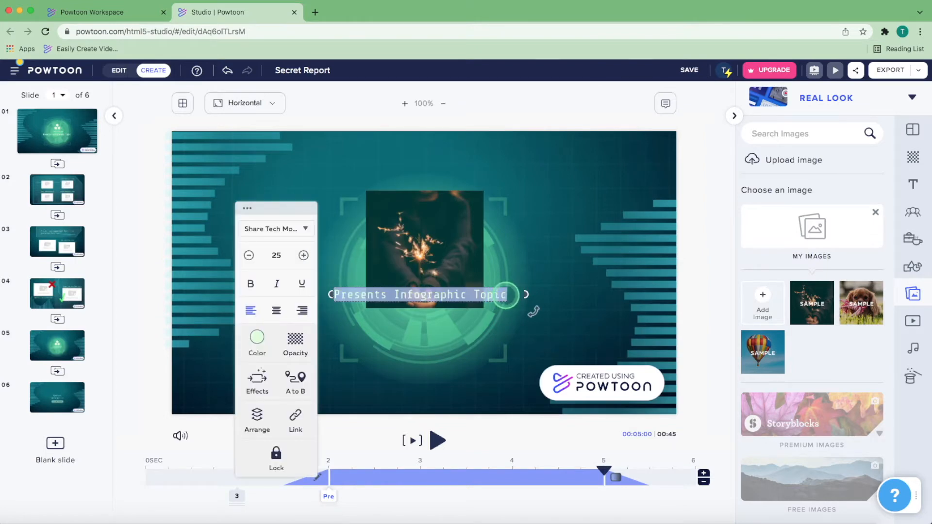
type("Techtorial")
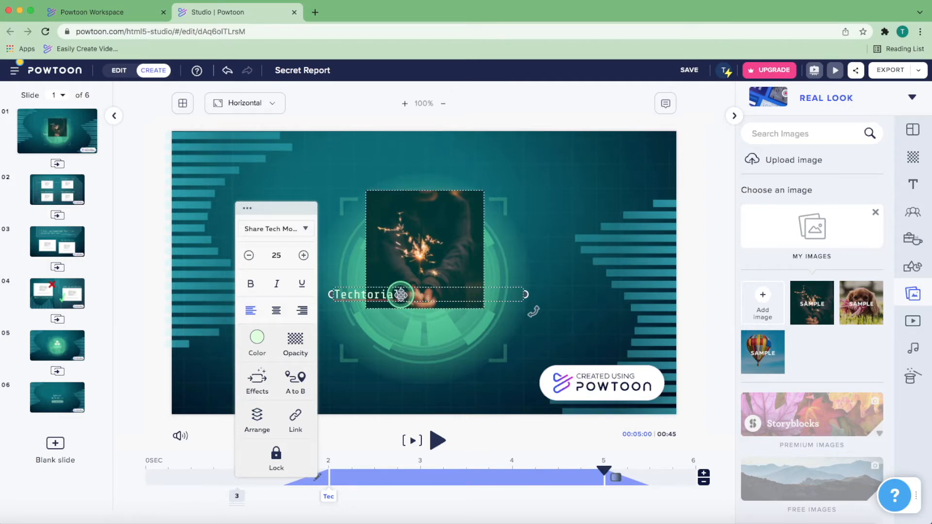
left_click(257, 383)
scroll(312, 443, "down", 2)
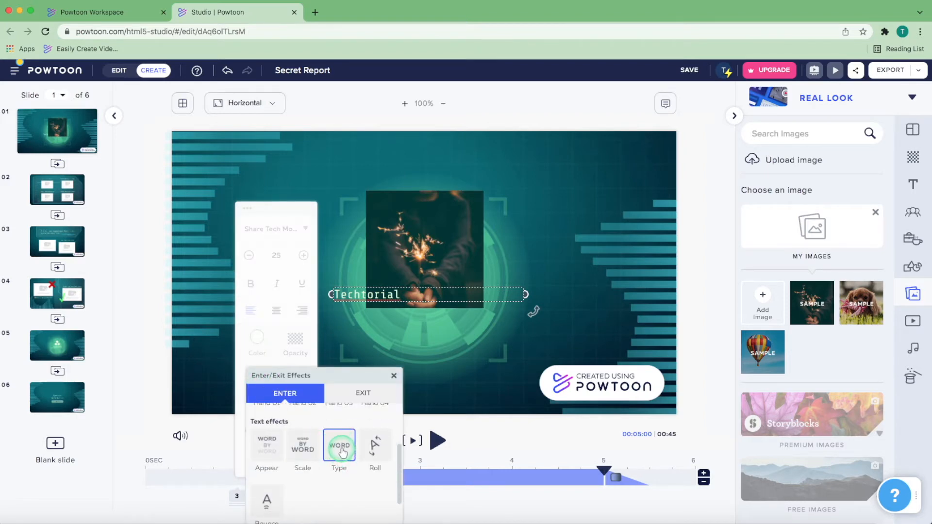
left_click(340, 447)
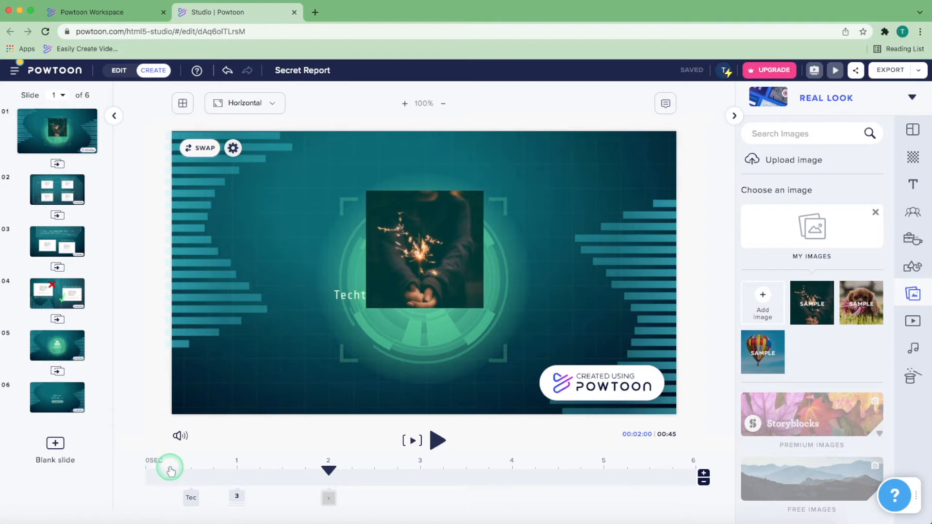
Check the timing of the grouped background graphics and the sparkler image on the timeline, and preview the slide
left_click(236, 498)
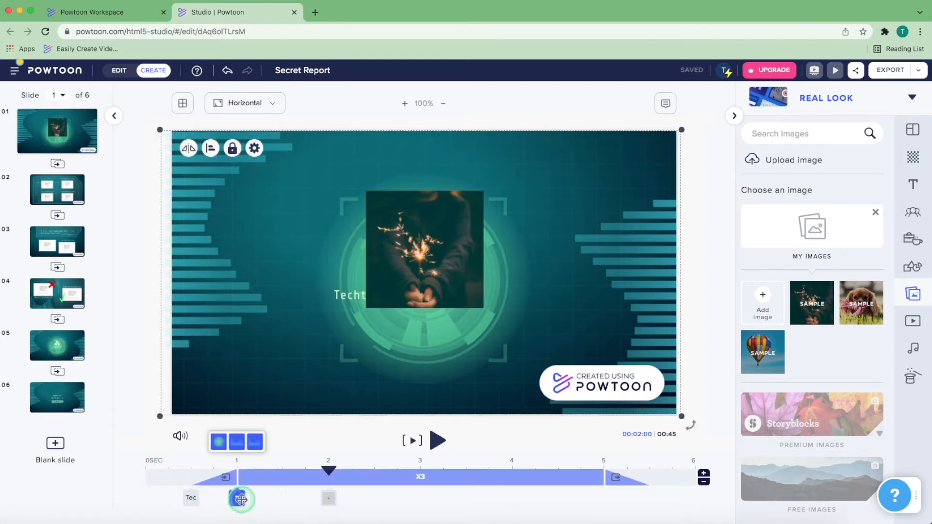
left_click(330, 499)
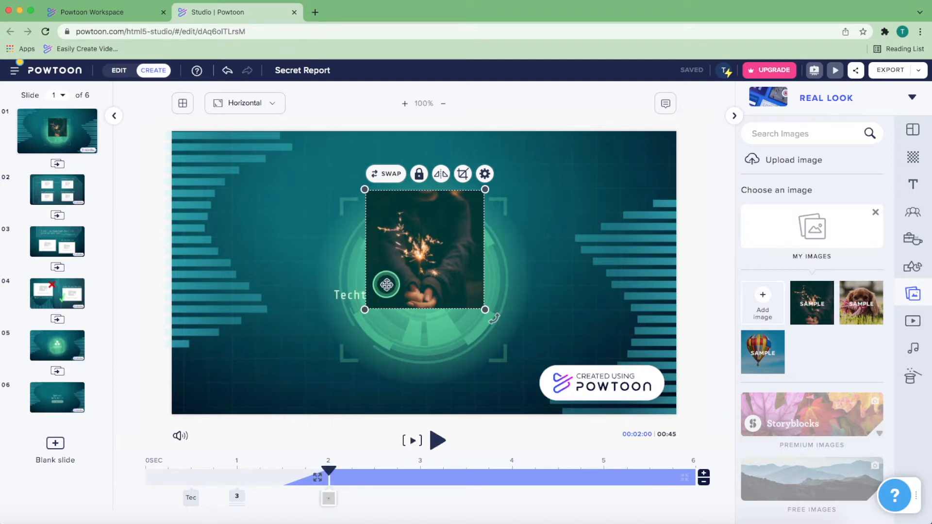
mouse_move(358, 477)
left_mouse_down()
mouse_move(277, 483)
mouse_move(358, 481)
left_mouse_up()
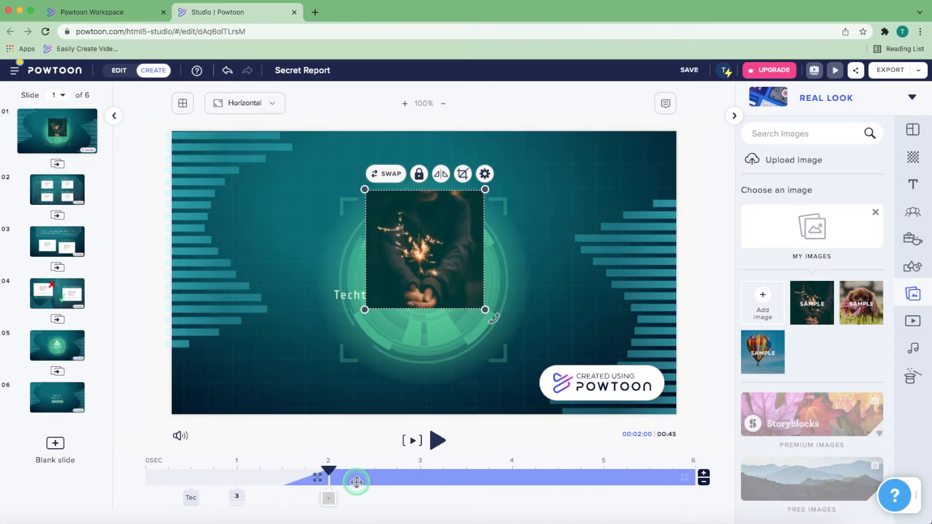
left_click(413, 441)
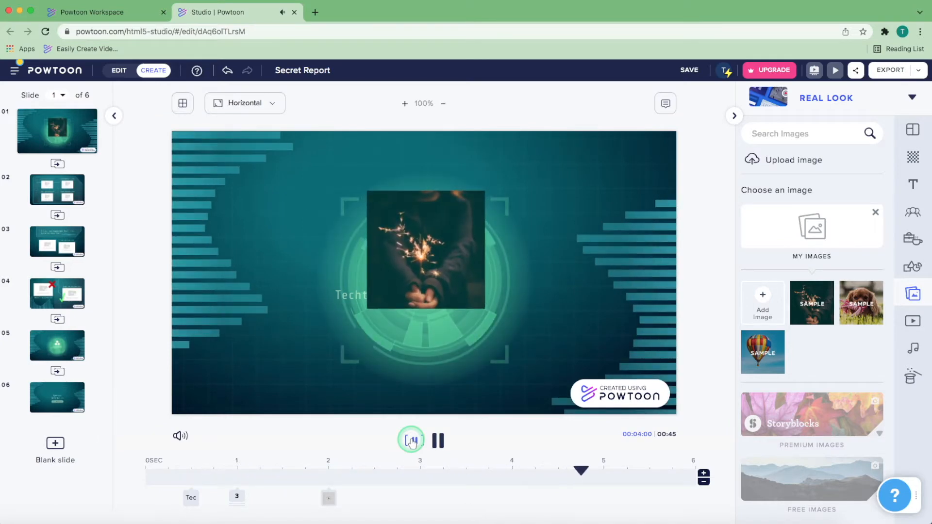
Shift the sparkler image's appearance to near the beginning of the first slide's timeline and preview the slide
left_click(328, 500)
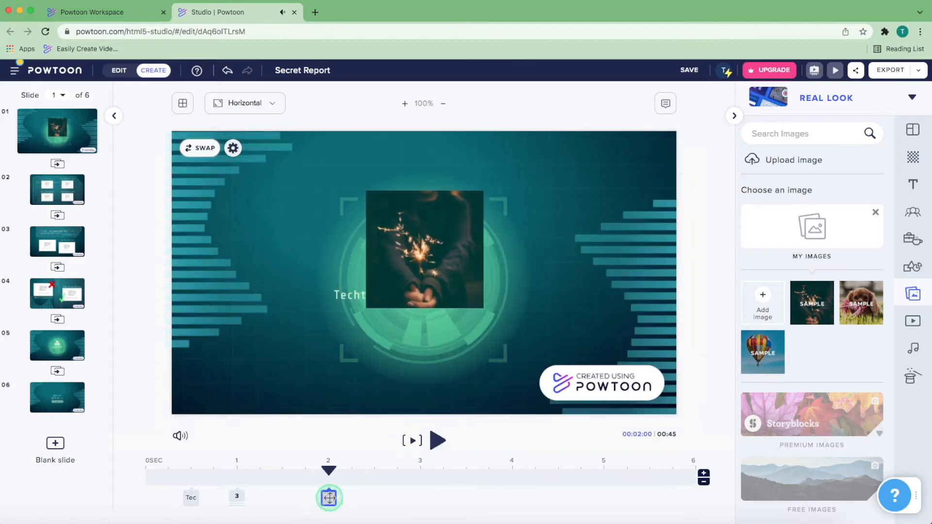
left_click(396, 285)
left_click_drag(252, 482, 184, 482)
left_click(413, 441)
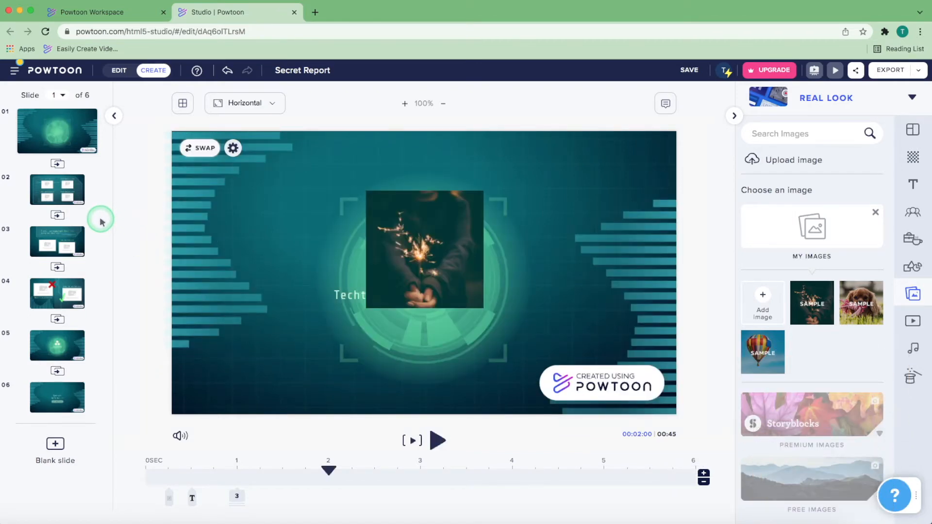
Browse the transition effects available between the first and second slides, then close the list without choosing one
left_click(57, 165)
scroll(228, 208, "down", 8)
scroll(230, 210, "up", 7)
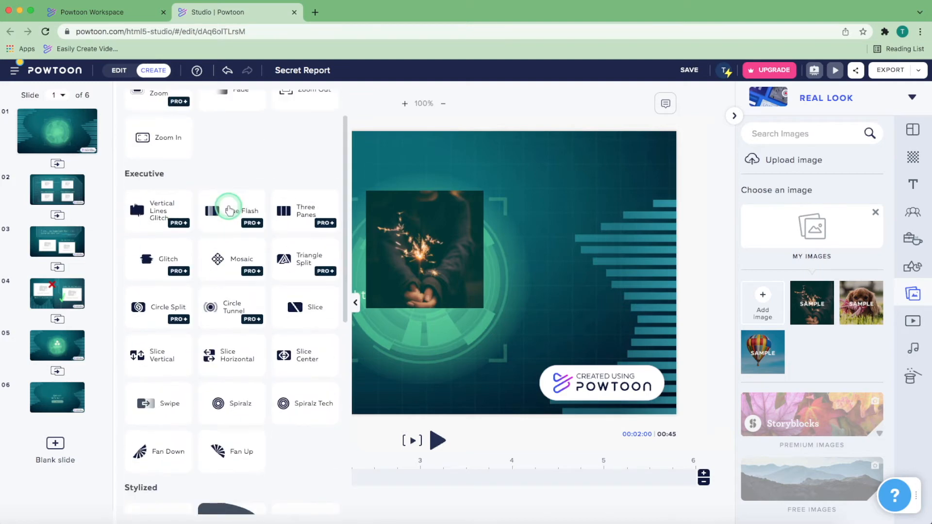
scroll(214, 200, "up", 2)
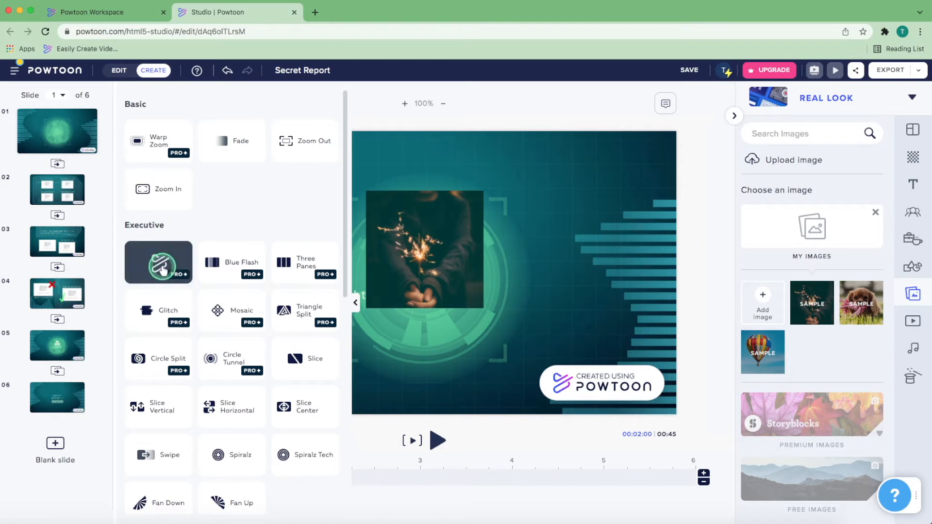
left_click(412, 401)
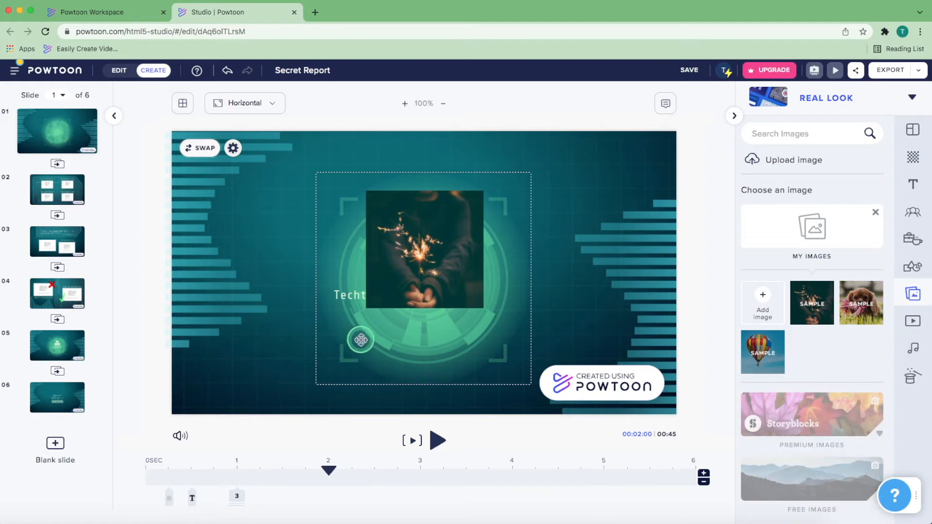
Link the "Techtorial" text to powtoon.com and test the link in the full preview
left_click(353, 296)
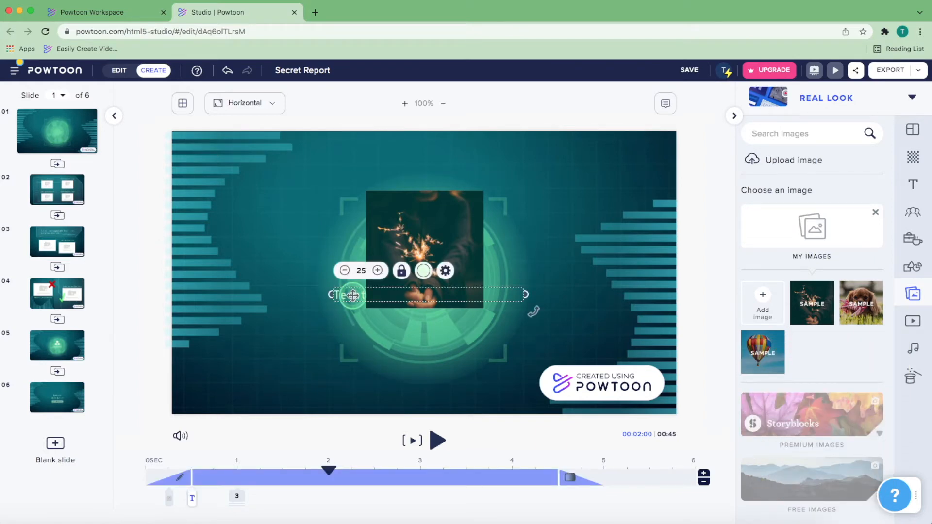
left_click(446, 271)
left_click(298, 420)
left_click(357, 440)
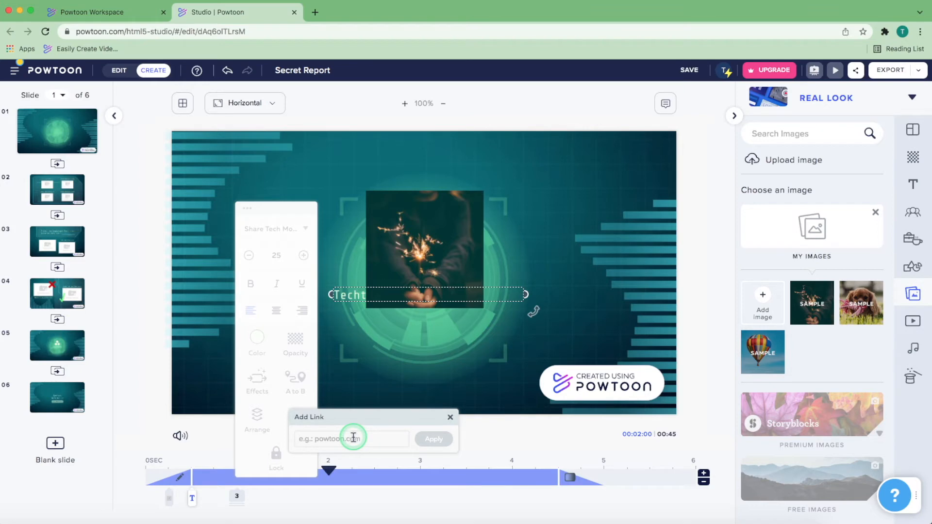
type("powtoon.com")
left_click(433, 439)
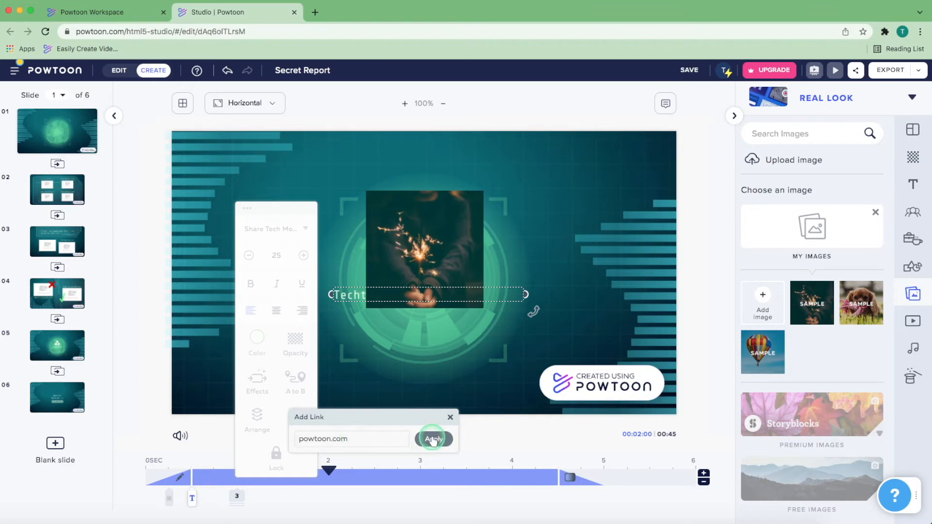
left_click(430, 399)
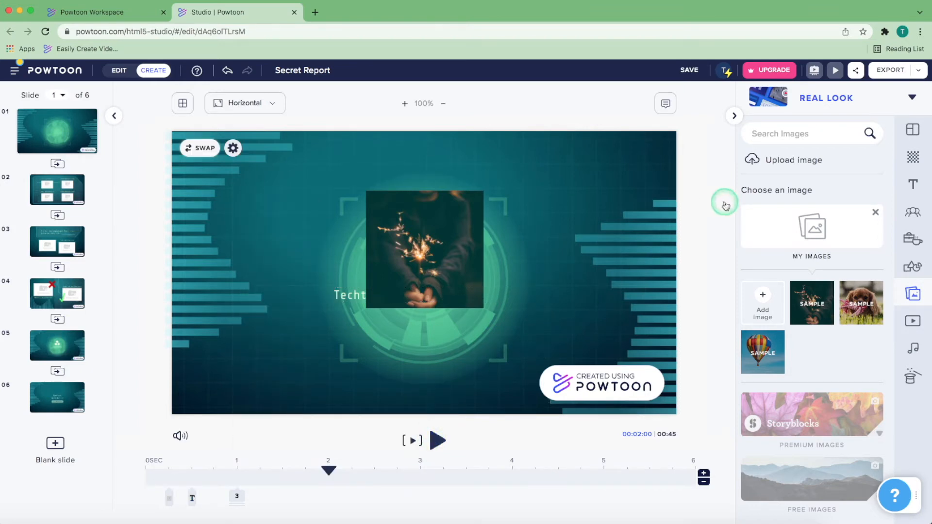
left_click(835, 70)
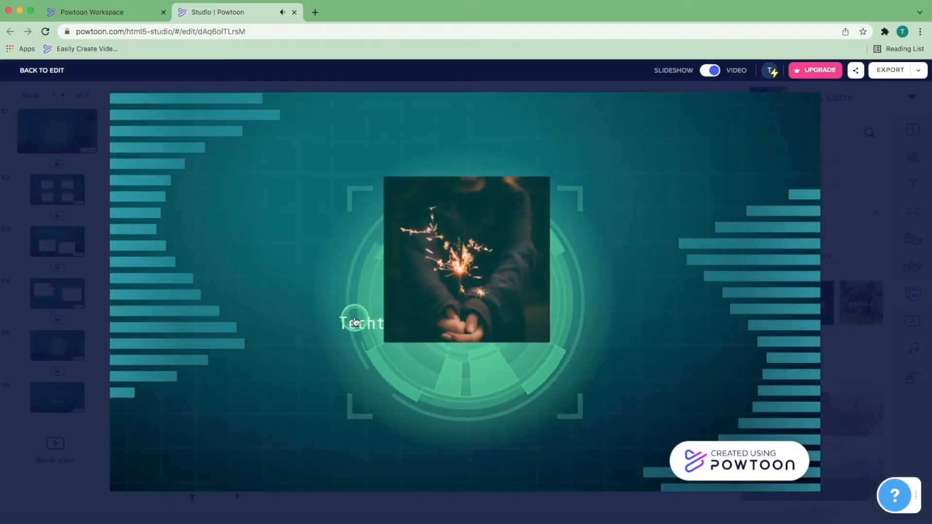
left_click(355, 321)
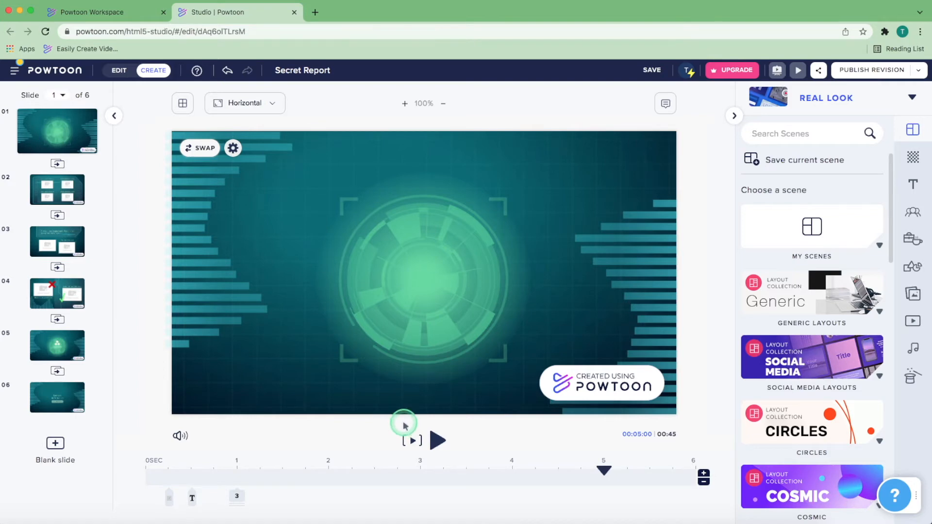
Upload "Kai Havertz Goal Vs Man City Champions League Final.mp4" from Downloads to the first slide, trimmed to the slide length, and mute it
left_click(916, 322)
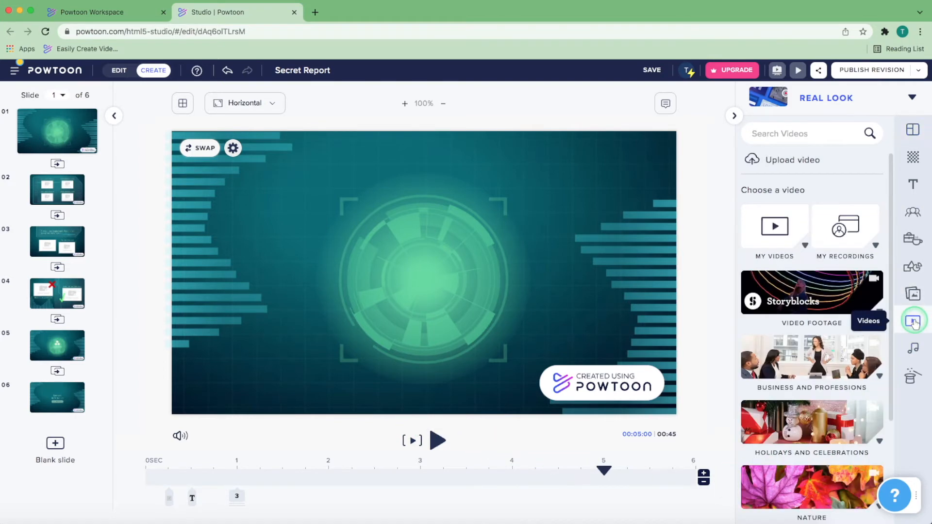
left_click(800, 165)
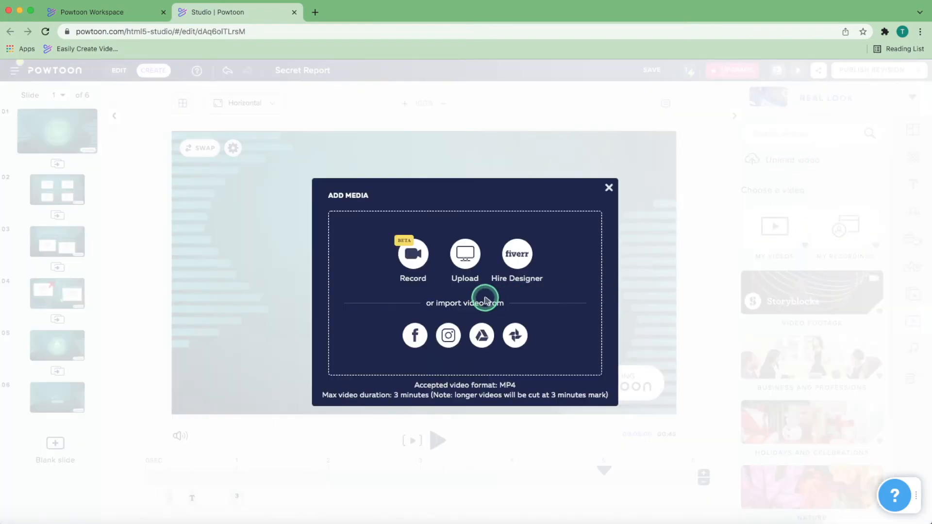
left_click(465, 257)
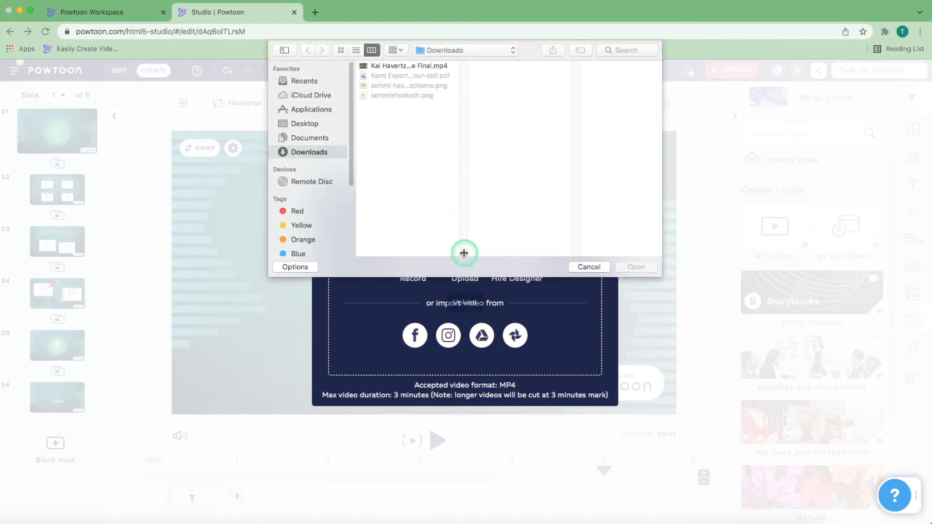
left_click(398, 70)
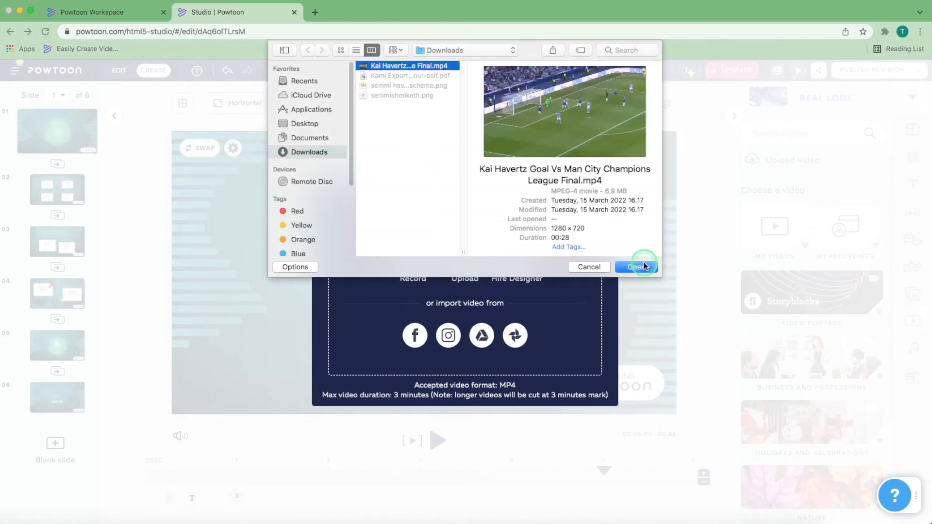
left_click(645, 266)
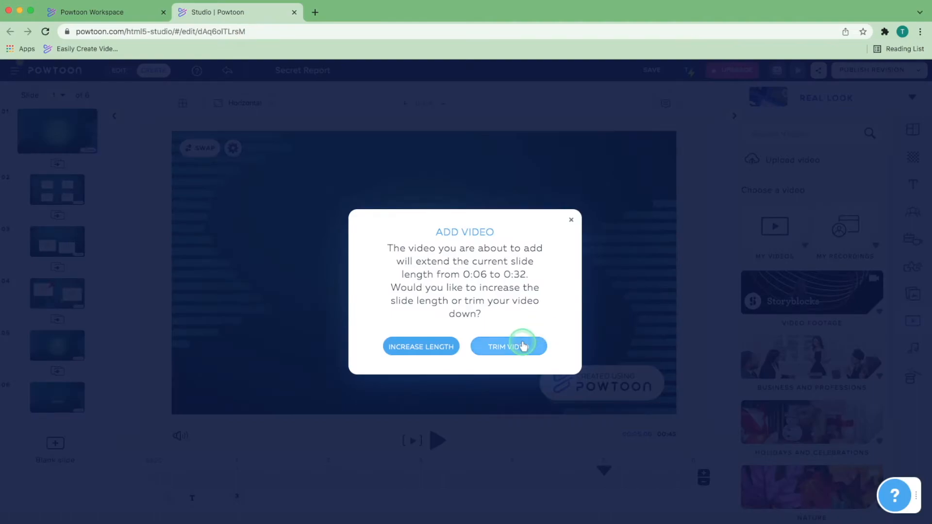
left_click(523, 345)
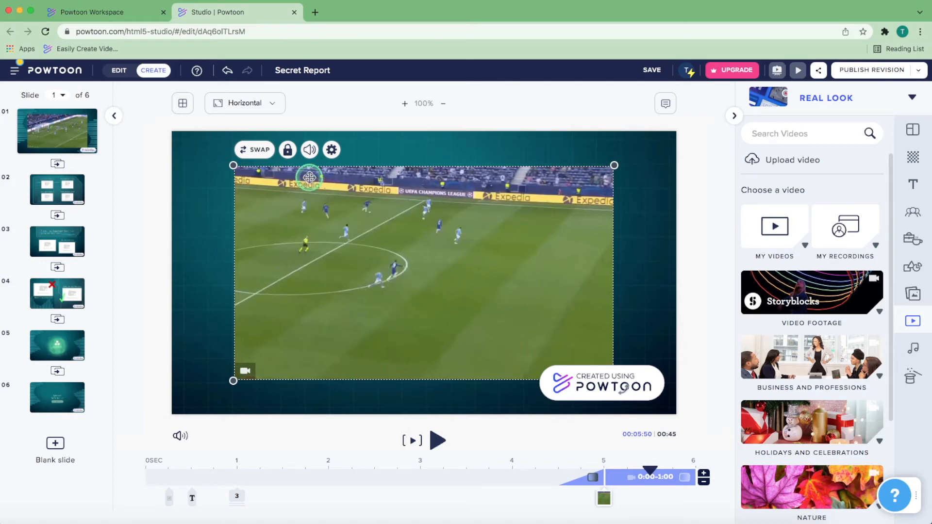
left_click(311, 151)
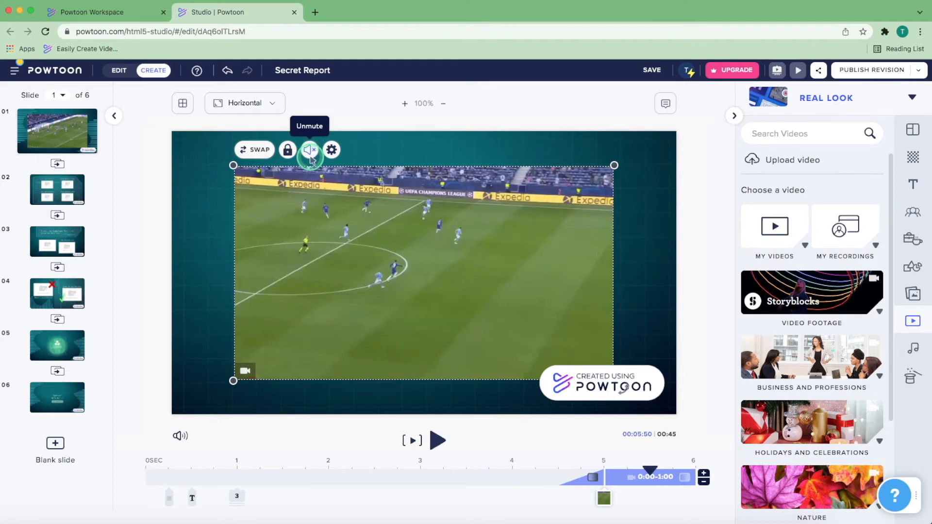
Review the voiceover sources for the main soundtrack without adding one, then examine the Split Second track's volume control
left_click(185, 302)
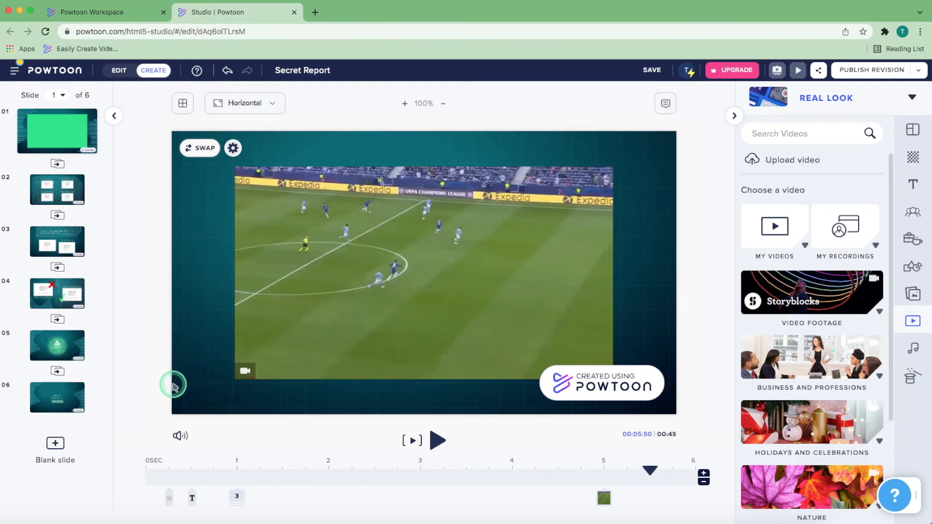
left_click(181, 441)
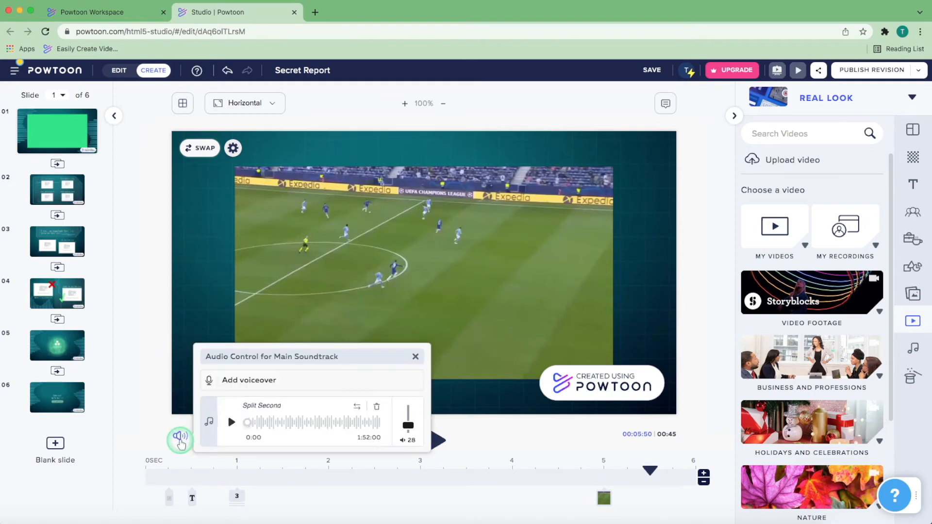
left_click(235, 388)
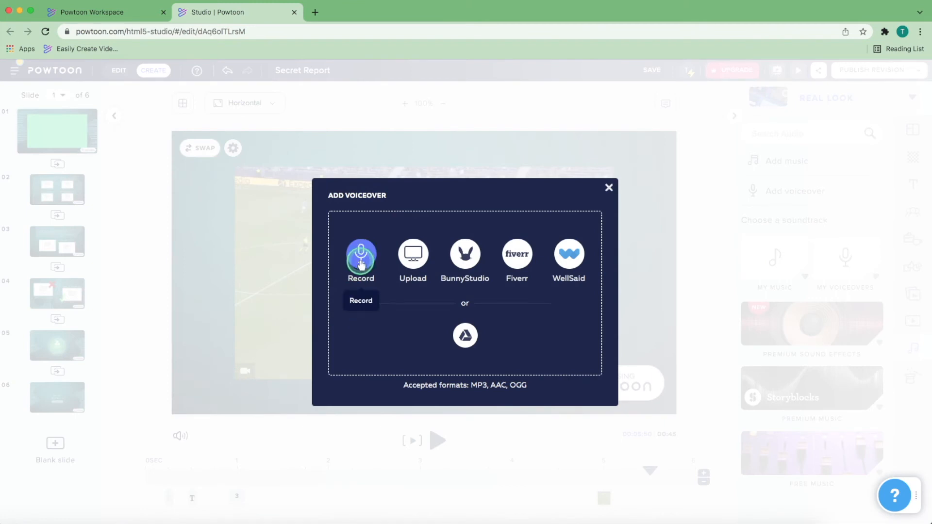
left_click(416, 260)
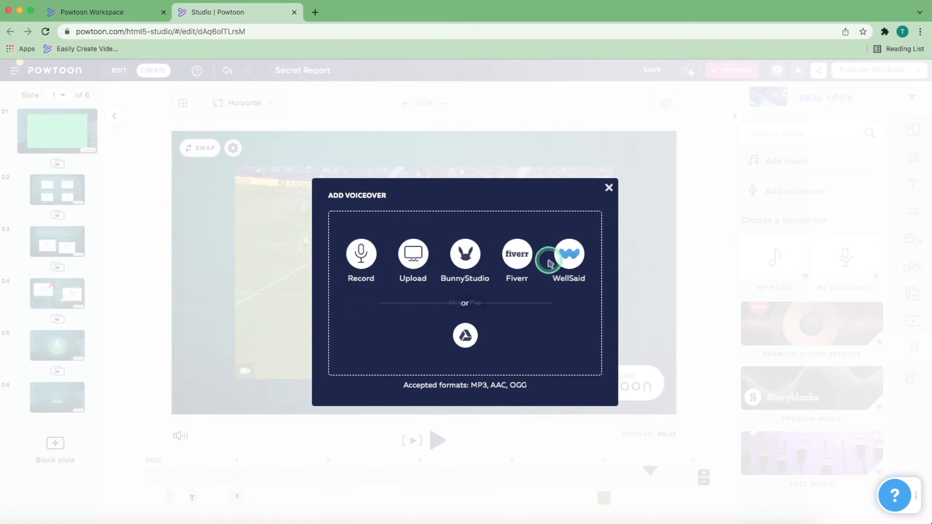
left_click(610, 189)
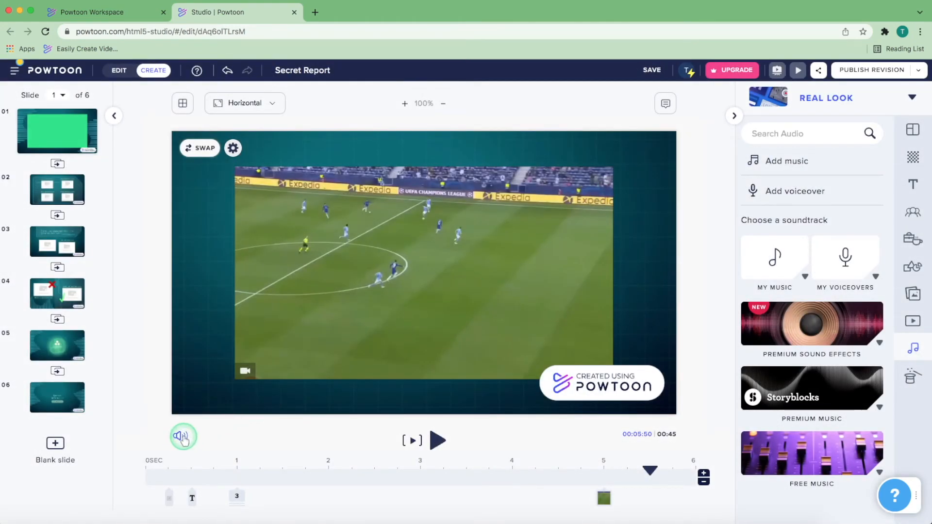
left_click(182, 439)
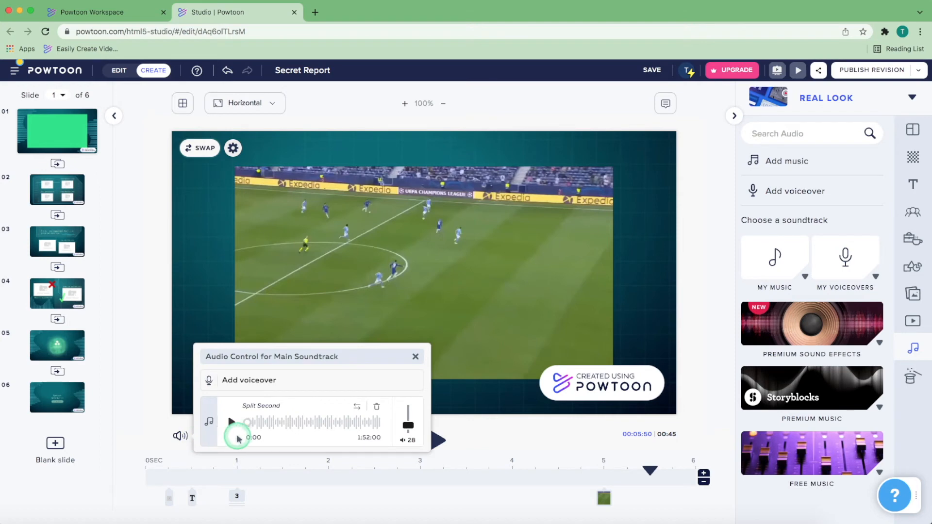
mouse_move(411, 426)
left_mouse_down()
mouse_move(408, 407)
mouse_move(403, 433)
mouse_move(408, 427)
left_mouse_up()
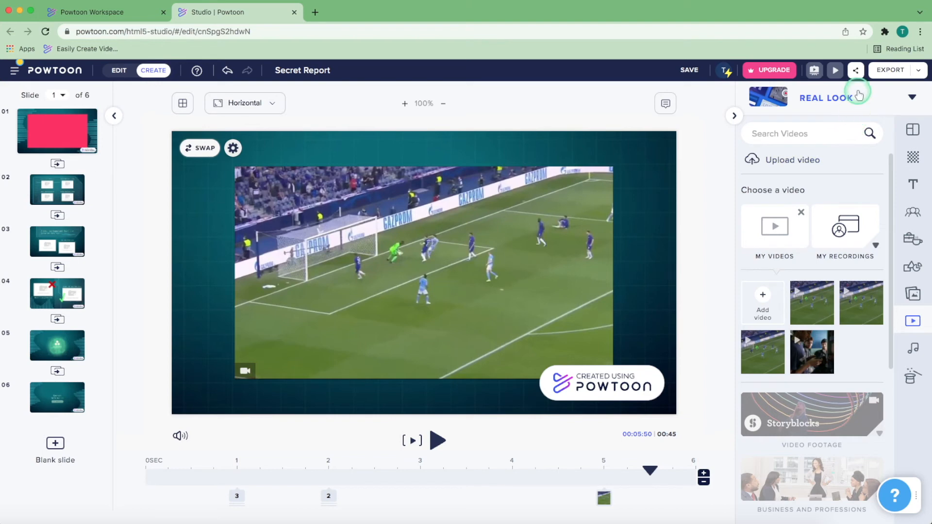
Check the options for inviting others and generating a public link to this Powtoon, then close them without sharing
left_click(856, 71)
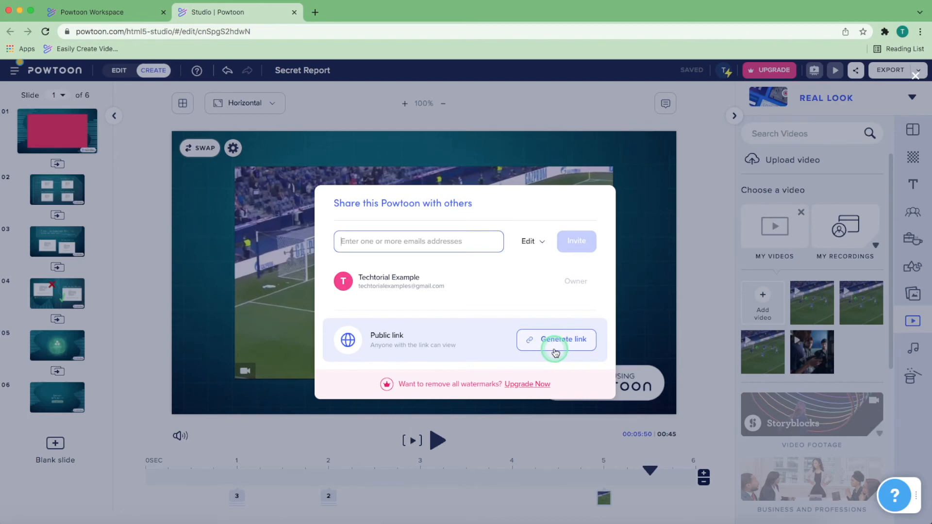
left_click(685, 331)
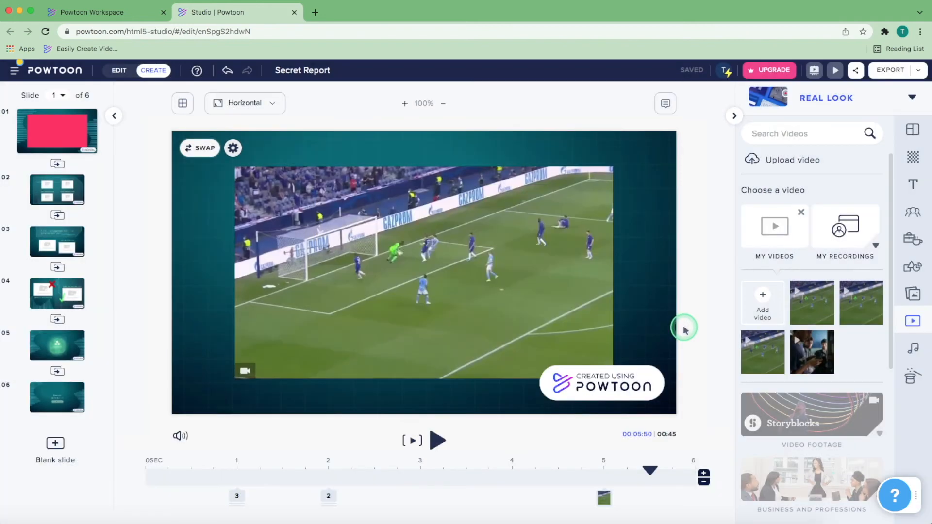
Start an export to the Powtoon player titled "Techtorial", with the Education category and Public privacy
left_click(895, 74)
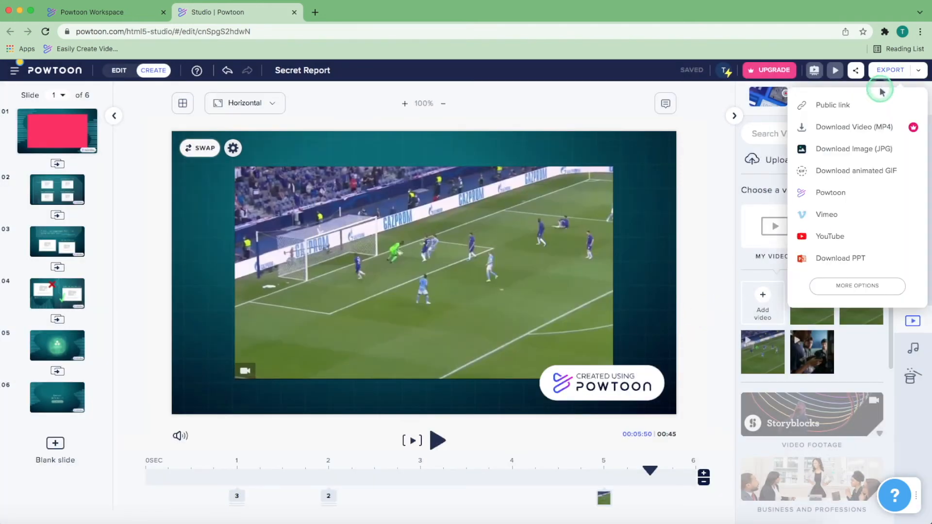
left_click(873, 108)
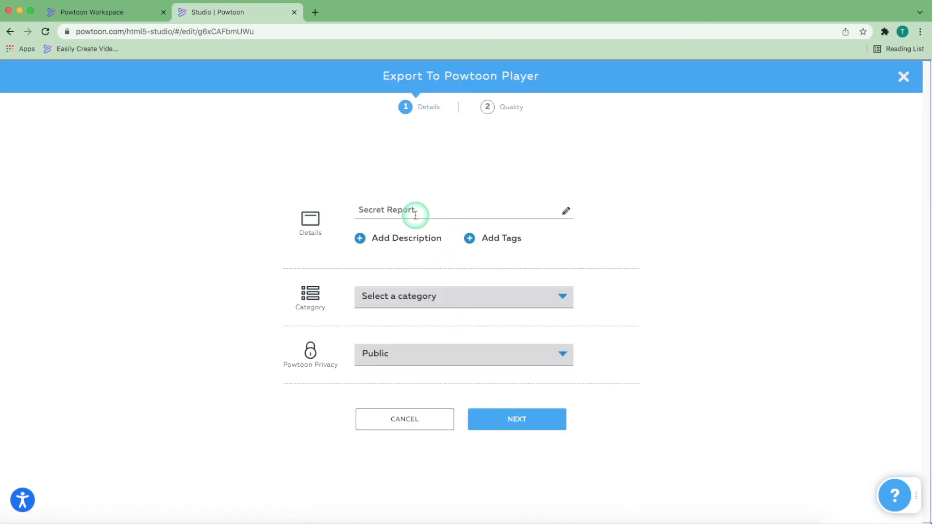
double_click(404, 211)
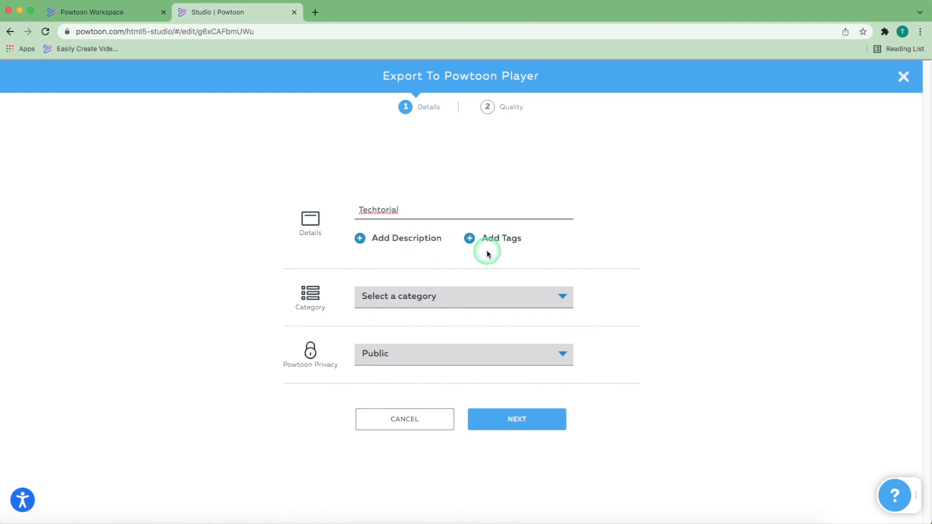
left_click(469, 295)
left_click(462, 284)
left_click(472, 355)
left_click(479, 374)
left_click(629, 334)
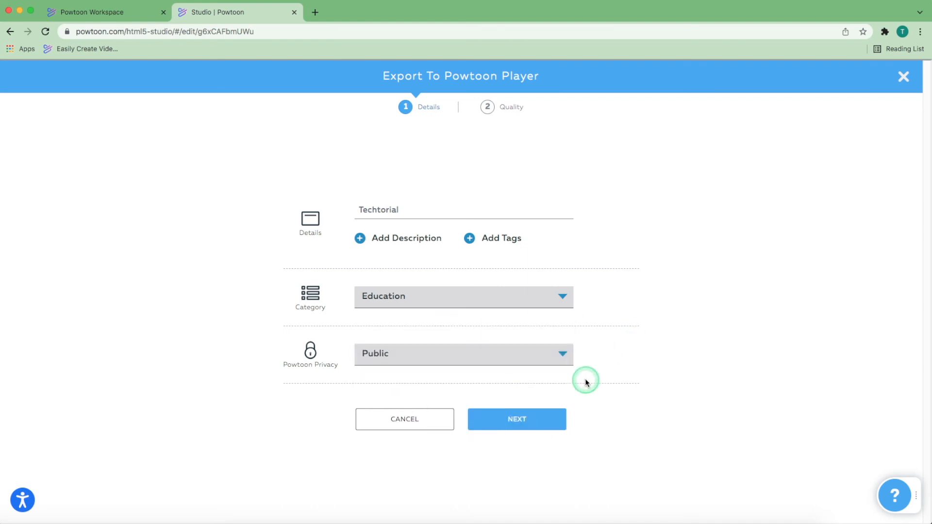
Export the Powtoon with watermarks included at HD Quality 720p
left_click(528, 430)
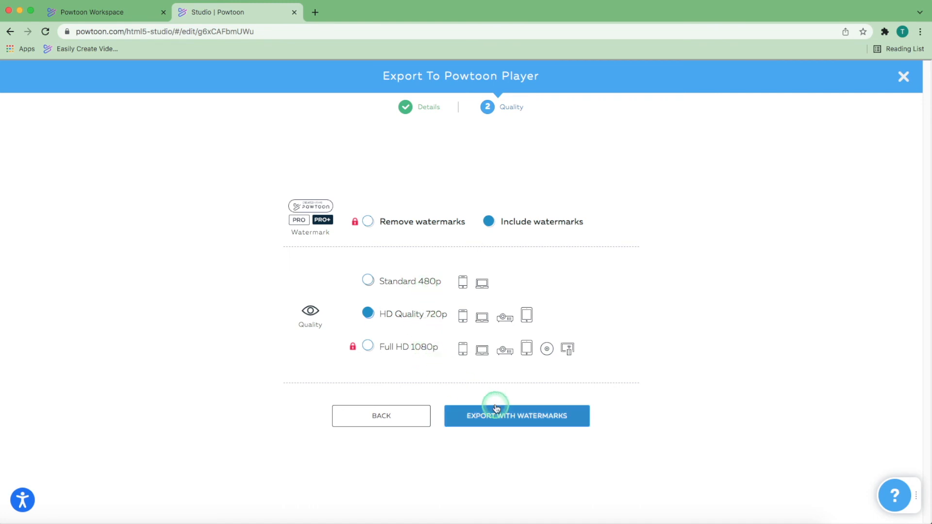
left_click(504, 418)
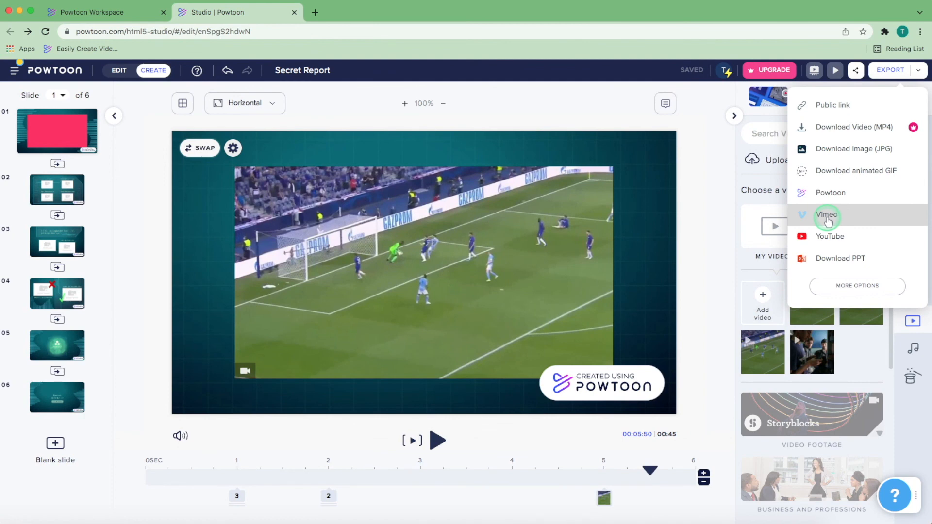
Expand the list of export destinations and examine the additional options down to Embed Video
left_click(856, 288)
scroll(853, 291, "down", 3)
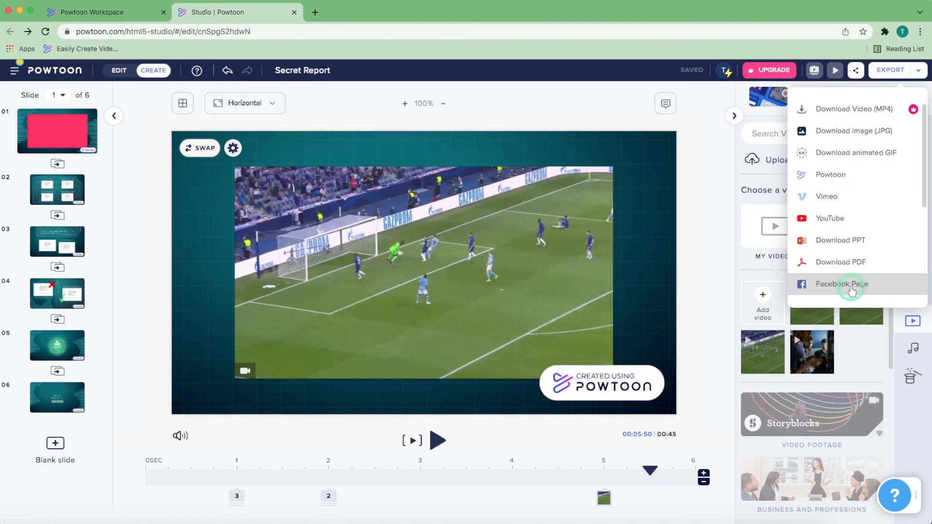
scroll(853, 290, "down", 5)
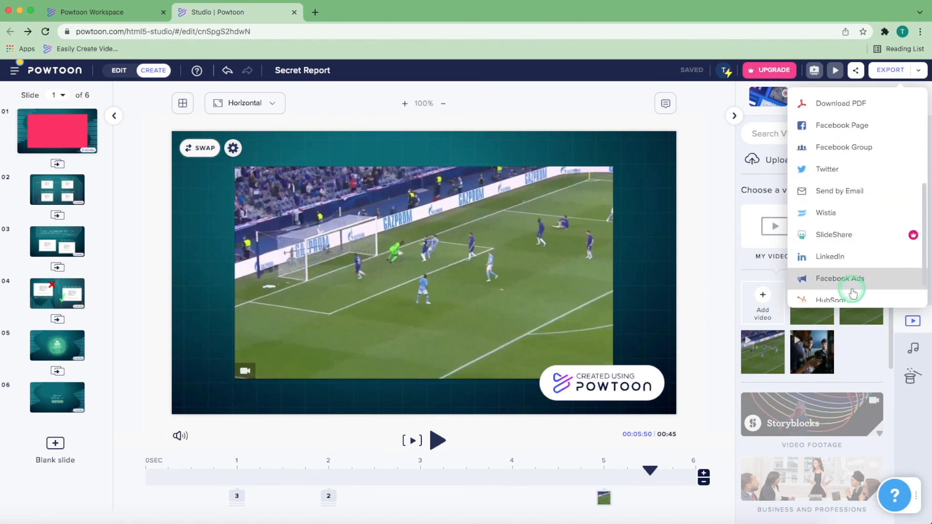
scroll(856, 289, "down", 2)
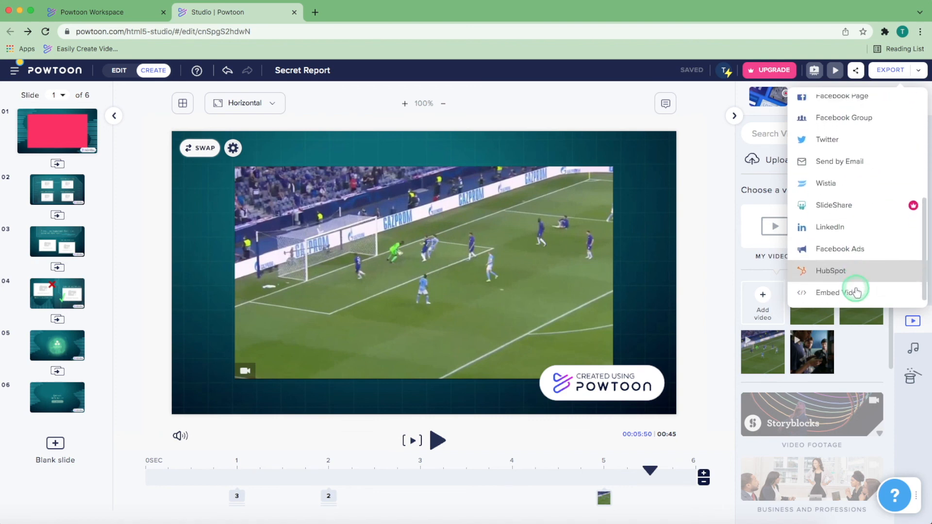